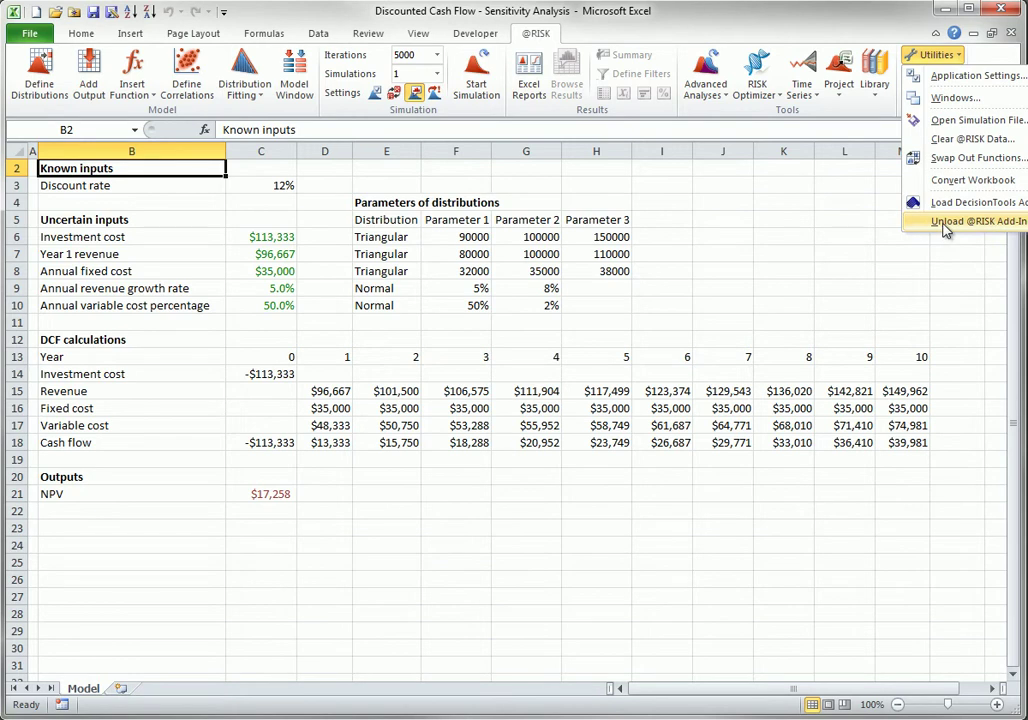
mouse_move(946, 208)
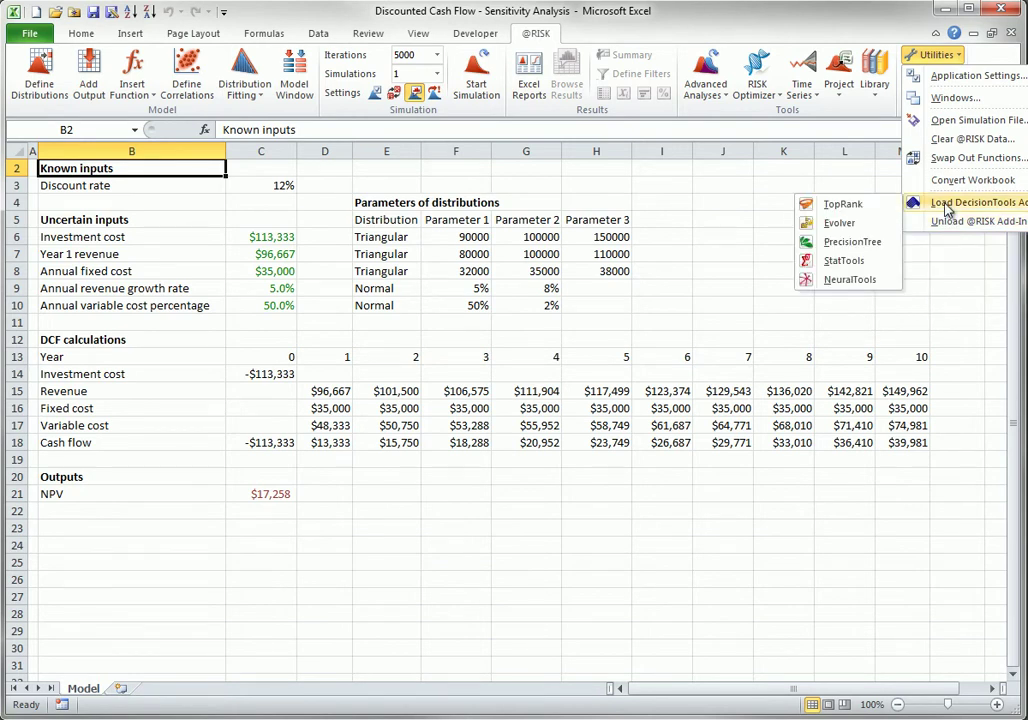
click(960, 77)
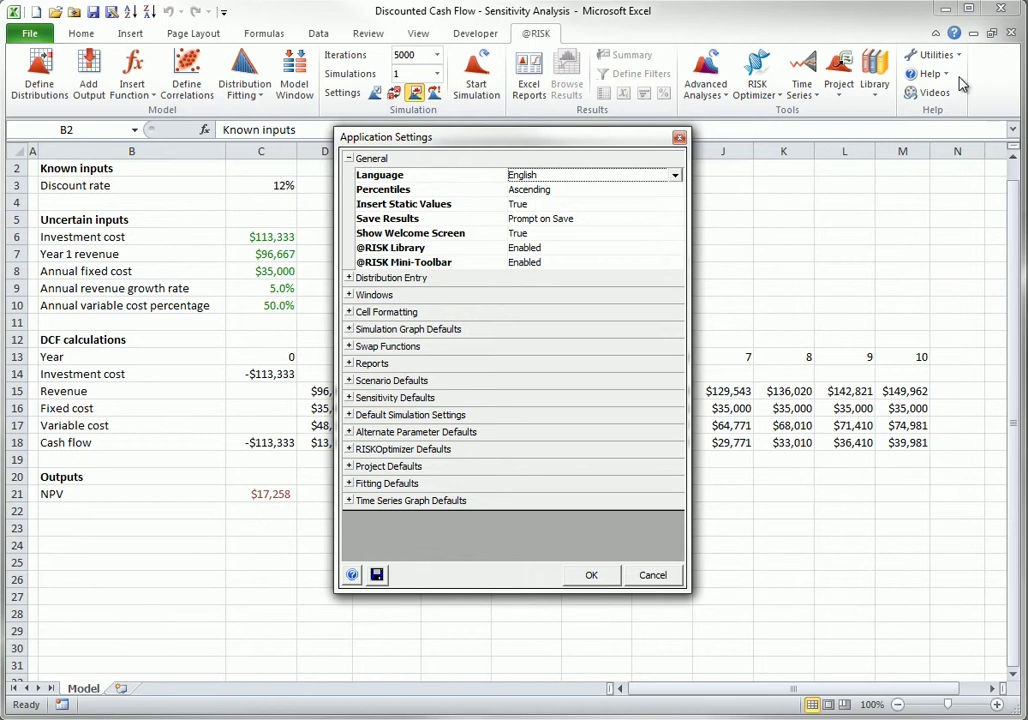
click(349, 160)
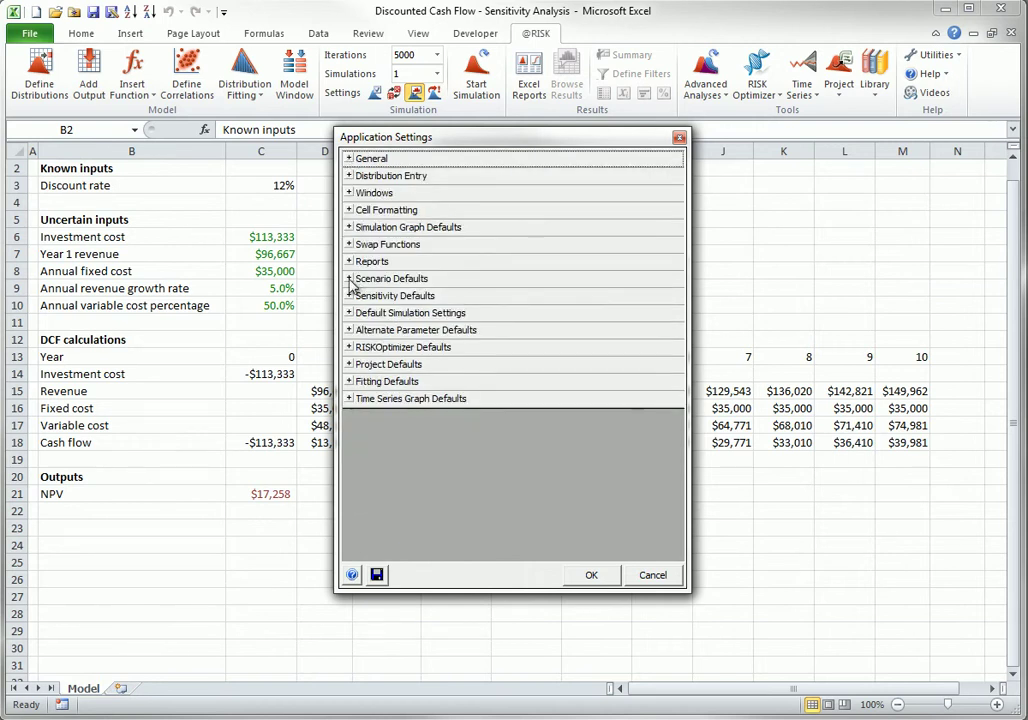
click(349, 279)
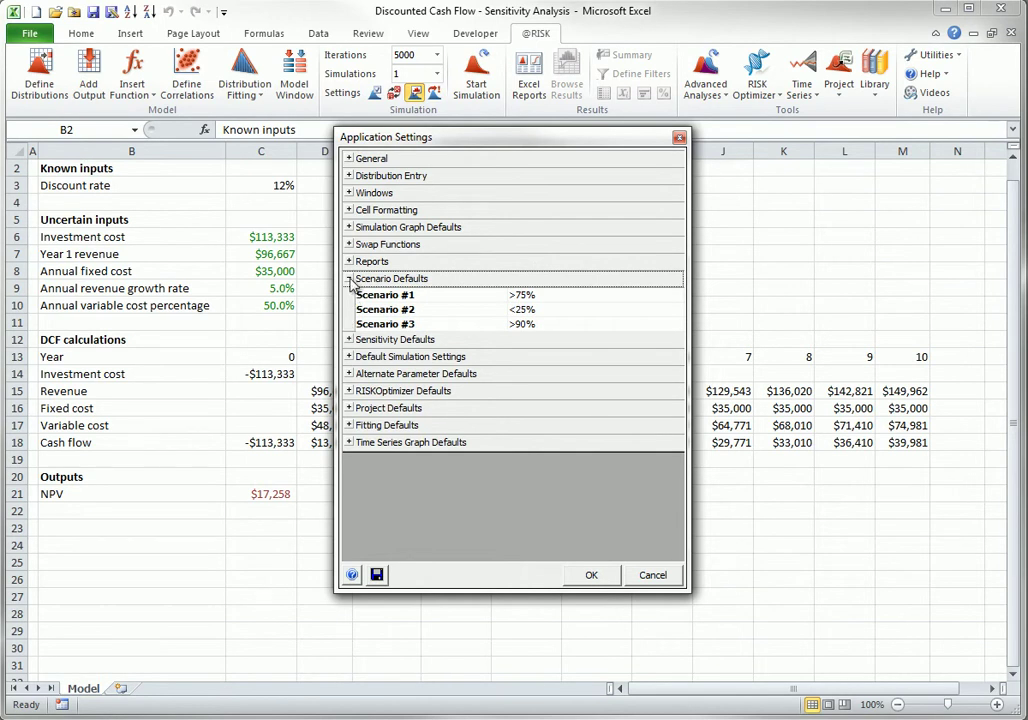
click(349, 279)
click(349, 347)
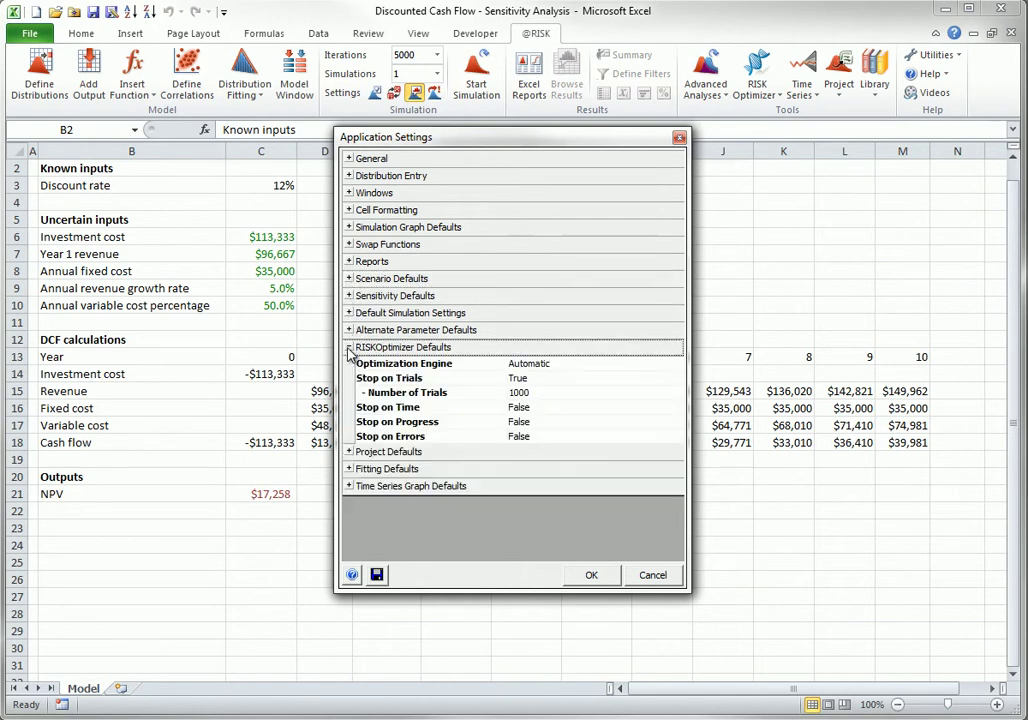
click(349, 347)
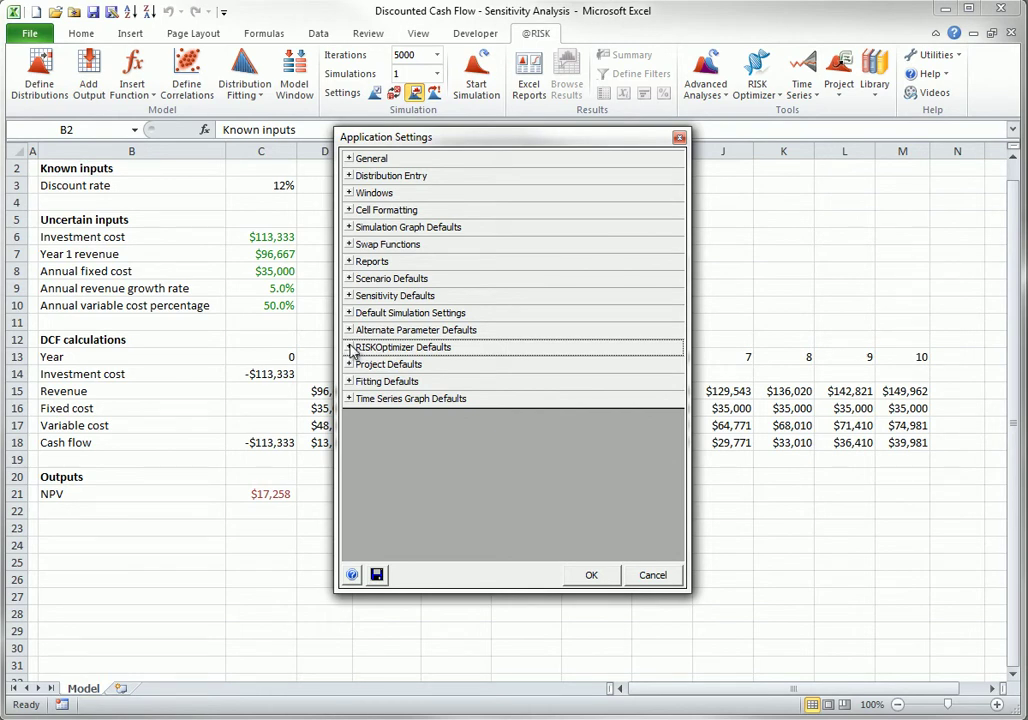
Step: Examine the report placement choices and the reset, export and import options for the application settings, then cancel the dialog
click(349, 262)
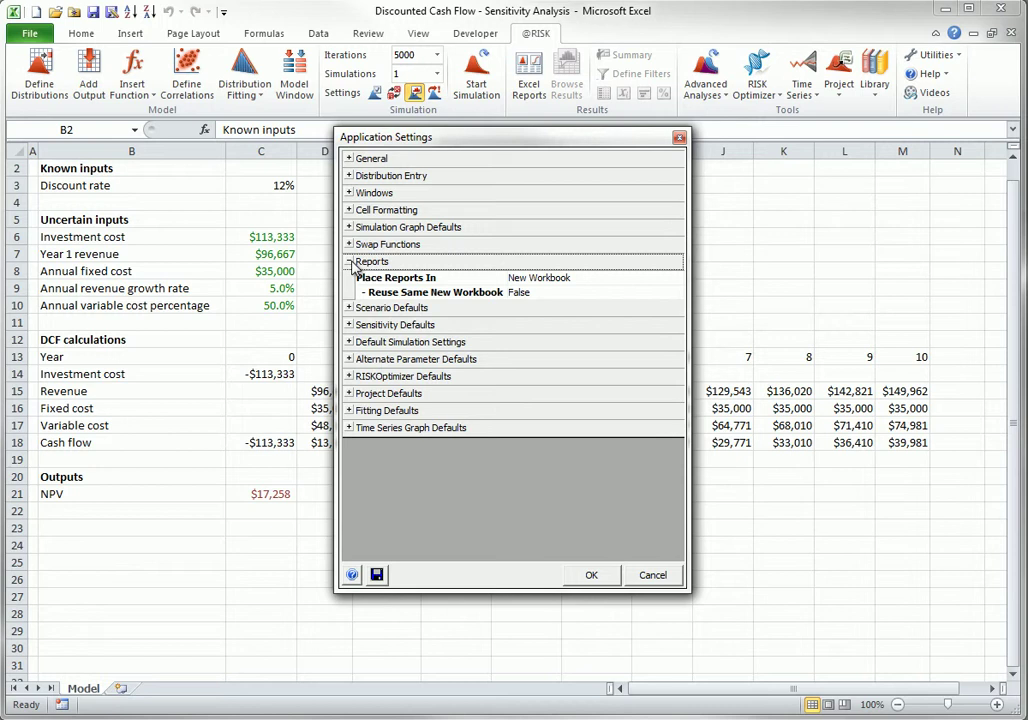
click(533, 276)
click(675, 279)
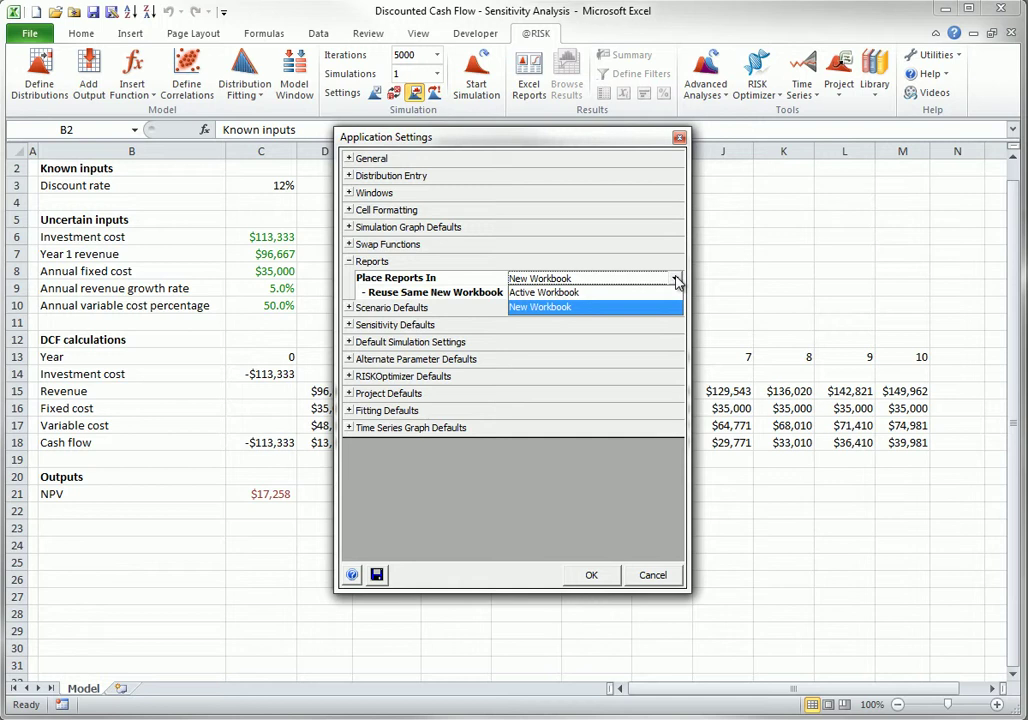
click(676, 281)
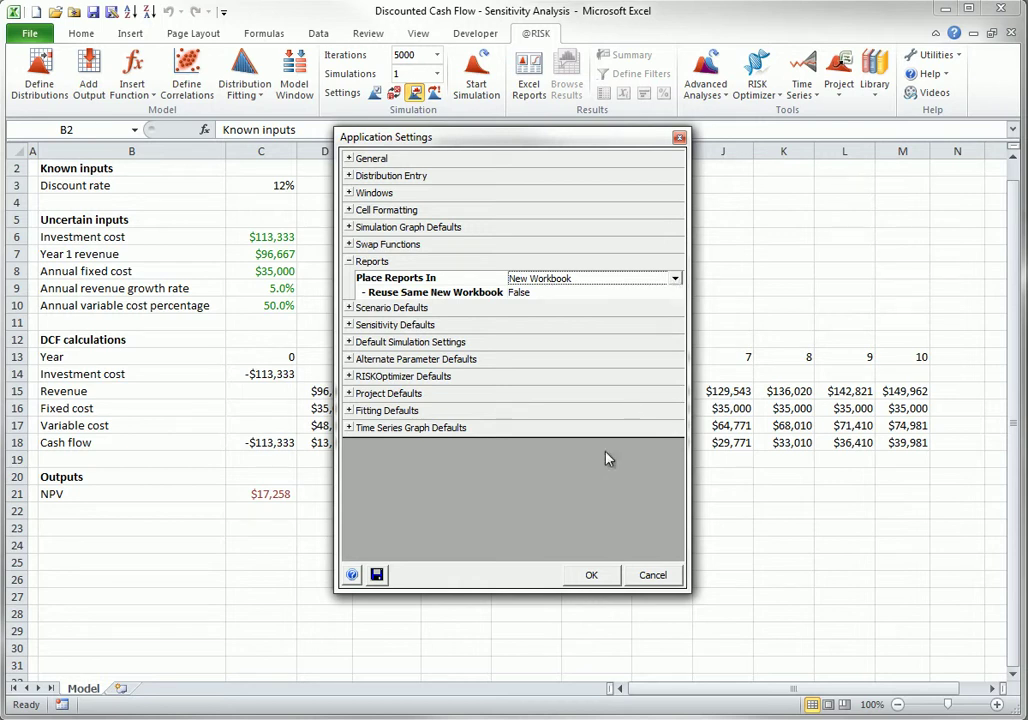
click(377, 575)
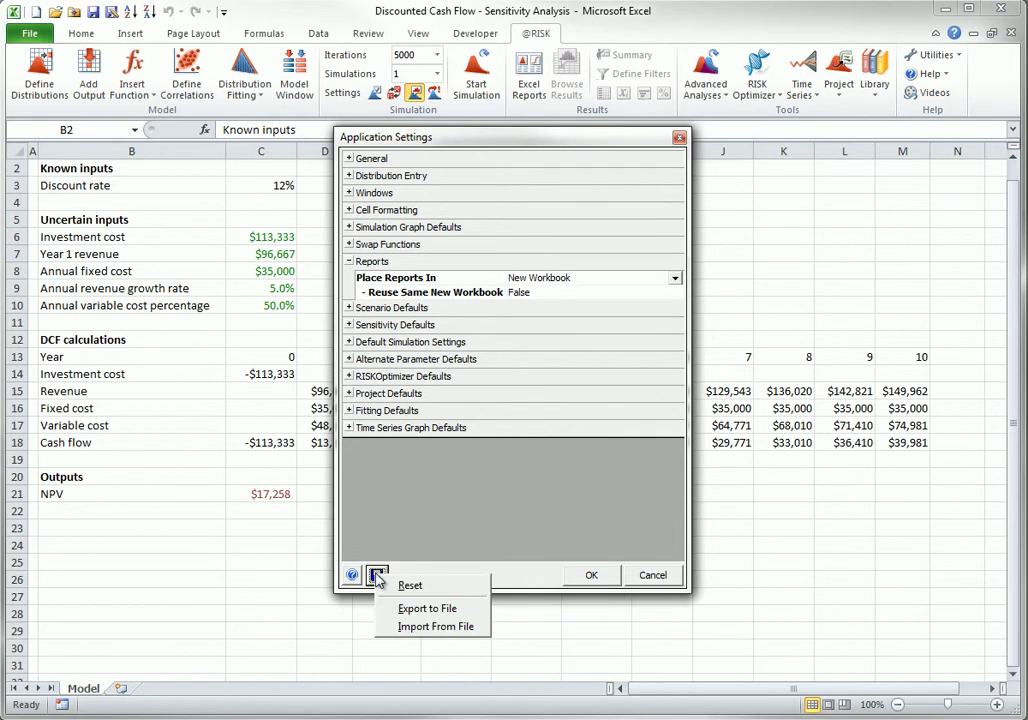
click(662, 579)
click(662, 579)
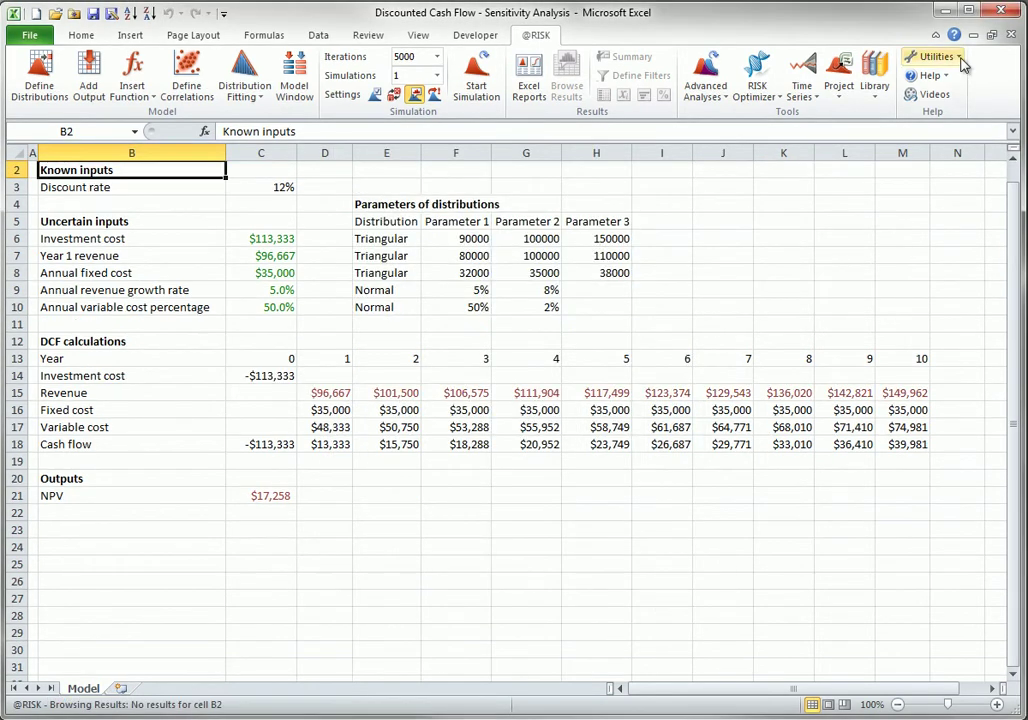
click(958, 58)
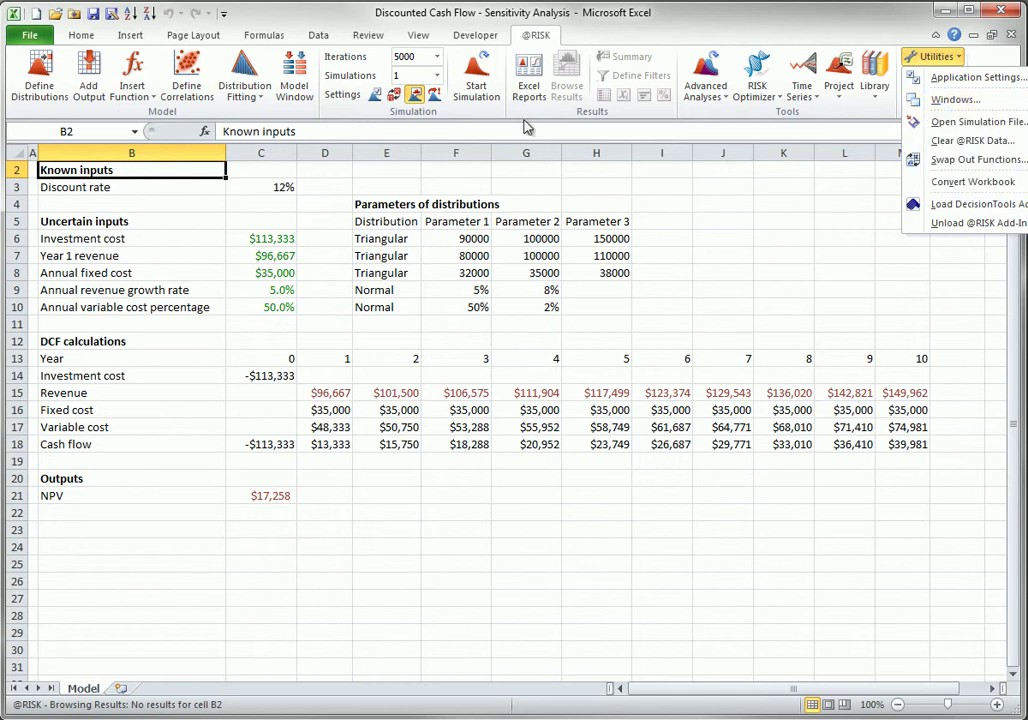
click(476, 78)
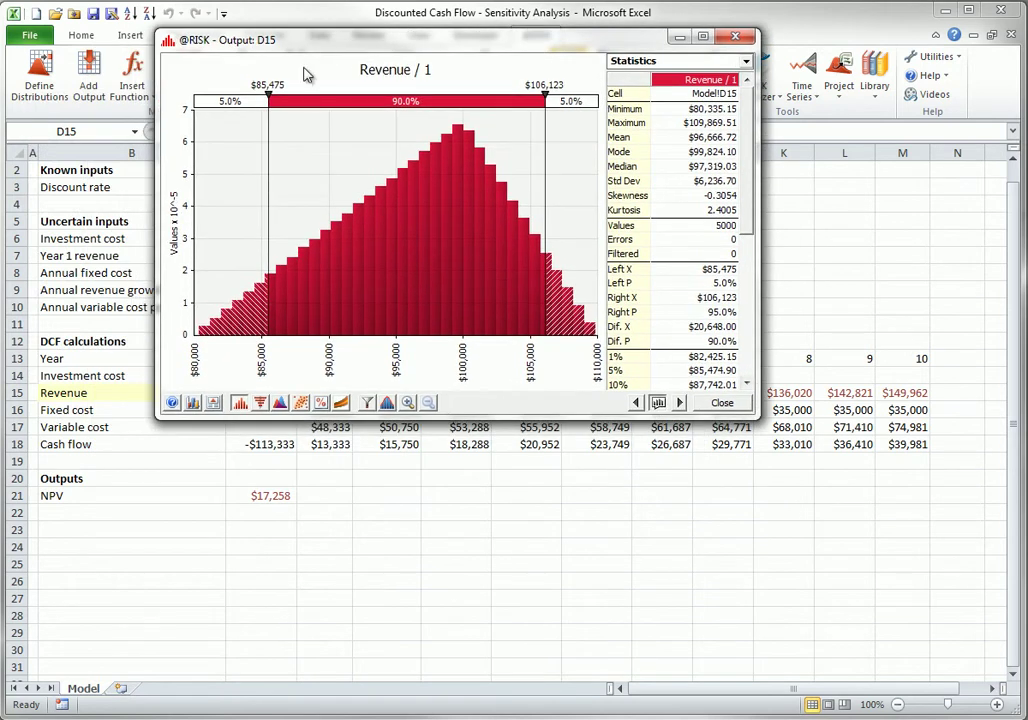
click(260, 496)
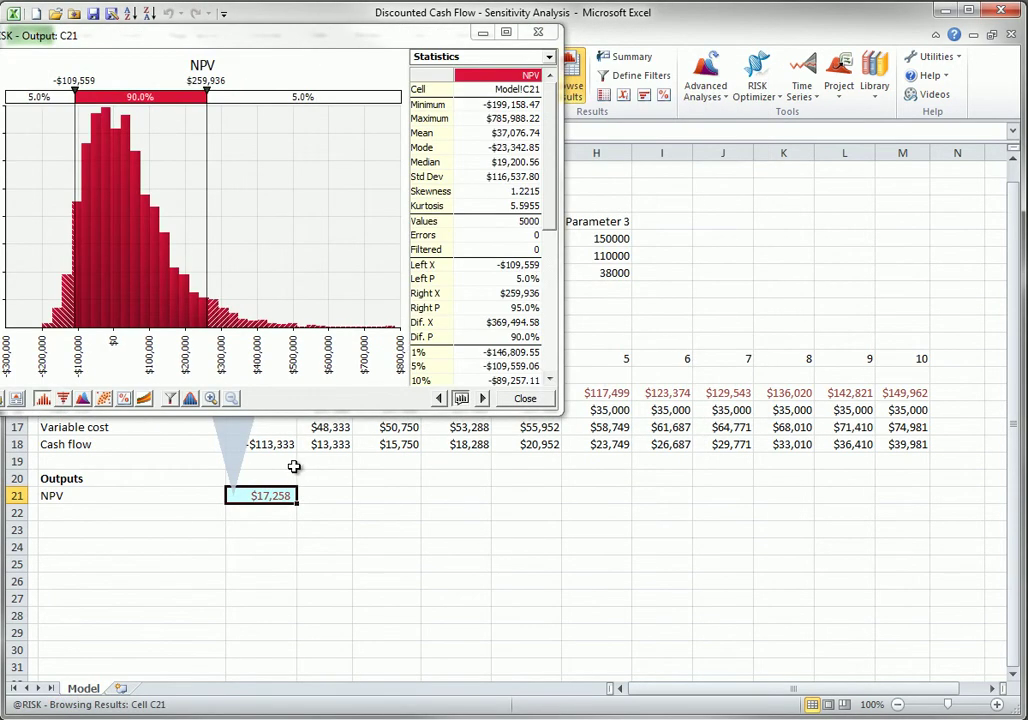
drag(208, 45, 315, 45)
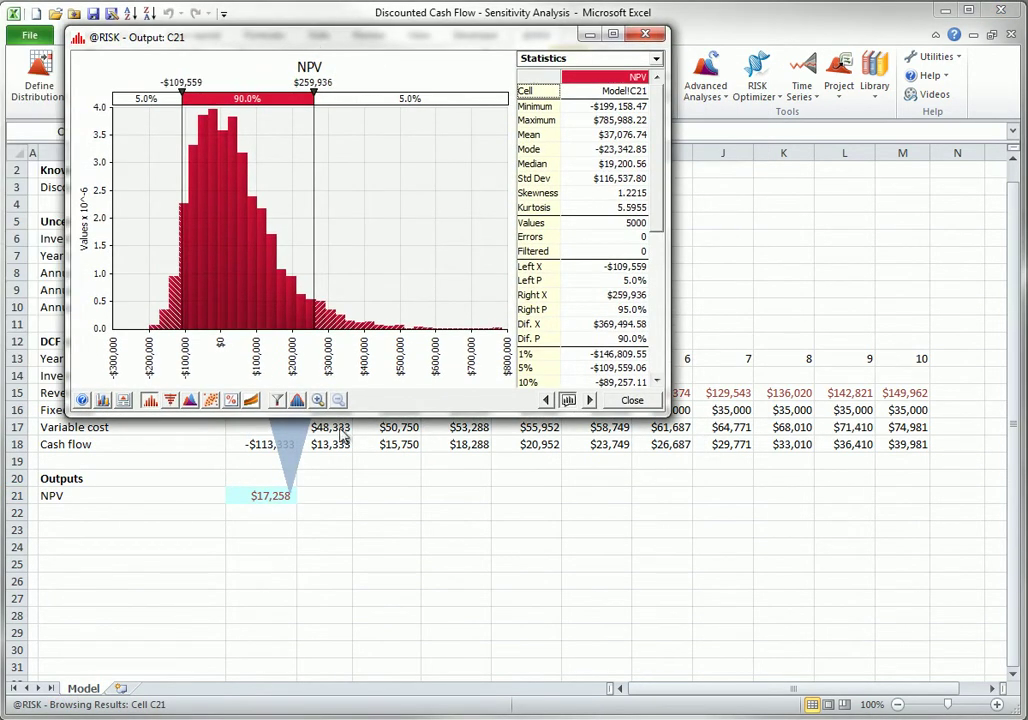
Step: Create a Summary Trend graph of the yearly revenues in D15:M15
click(251, 401)
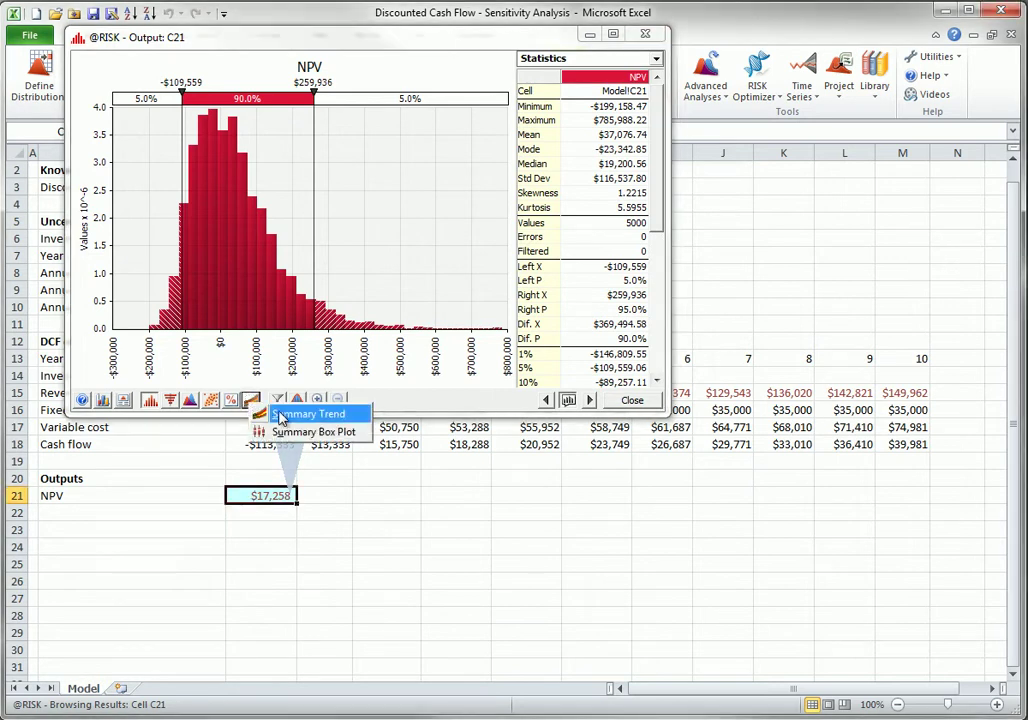
click(305, 414)
click(345, 395)
drag(345, 395, 905, 396)
click(467, 580)
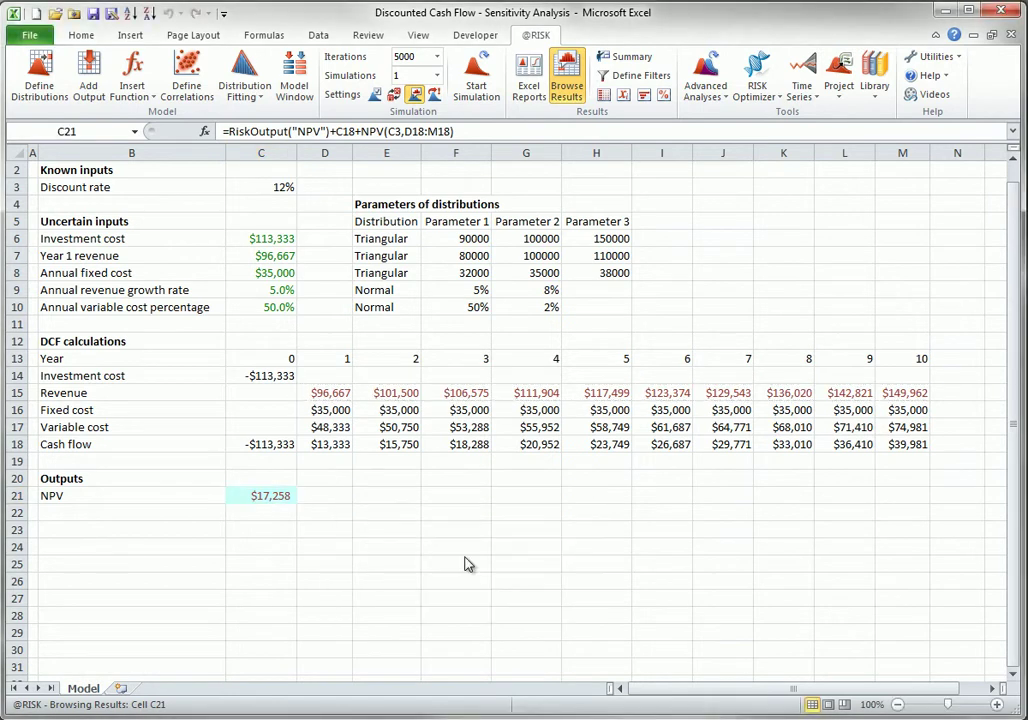
drag(342, 193, 409, 136)
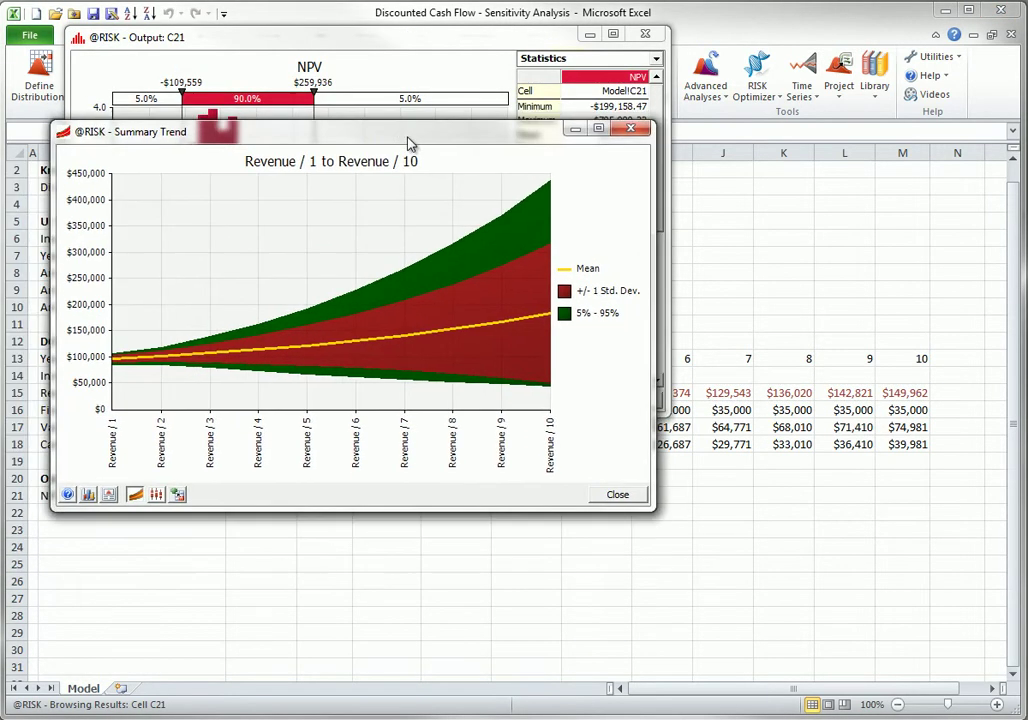
Step: Create a scatter plot of NPV against the investment cost in C6 from the NPV results graph
click(322, 50)
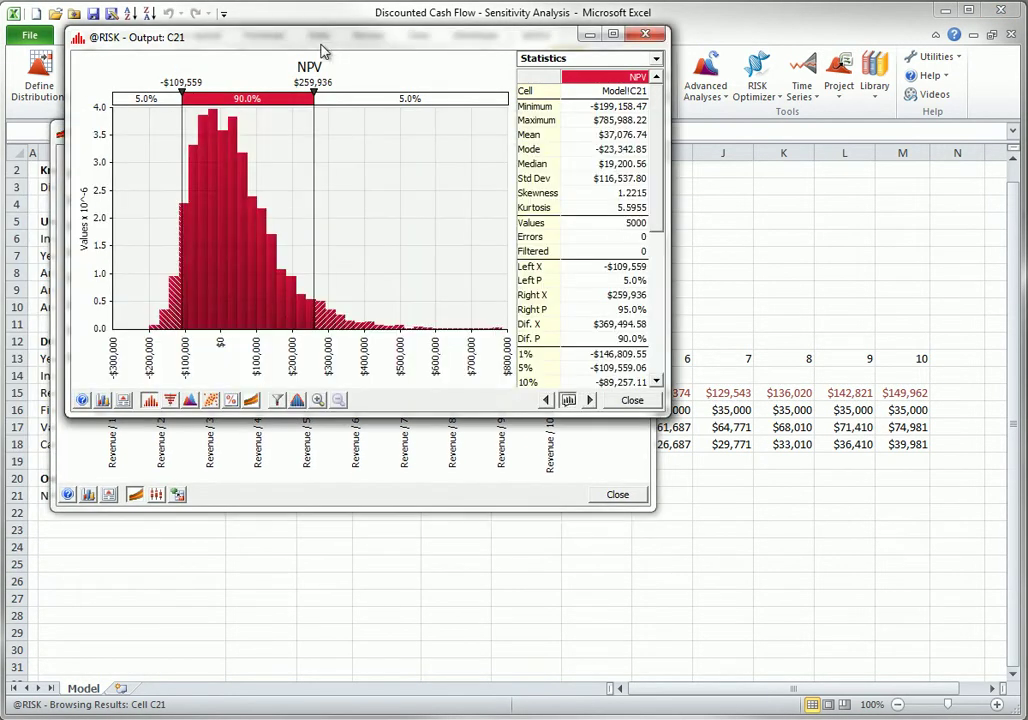
click(210, 400)
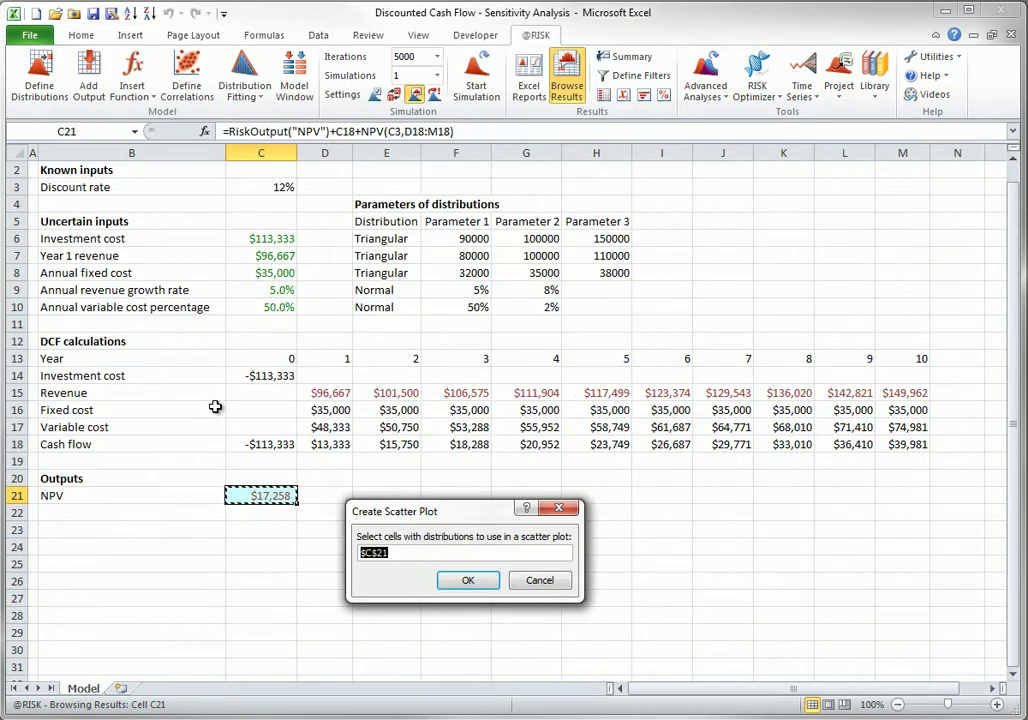
click(264, 239)
click(467, 580)
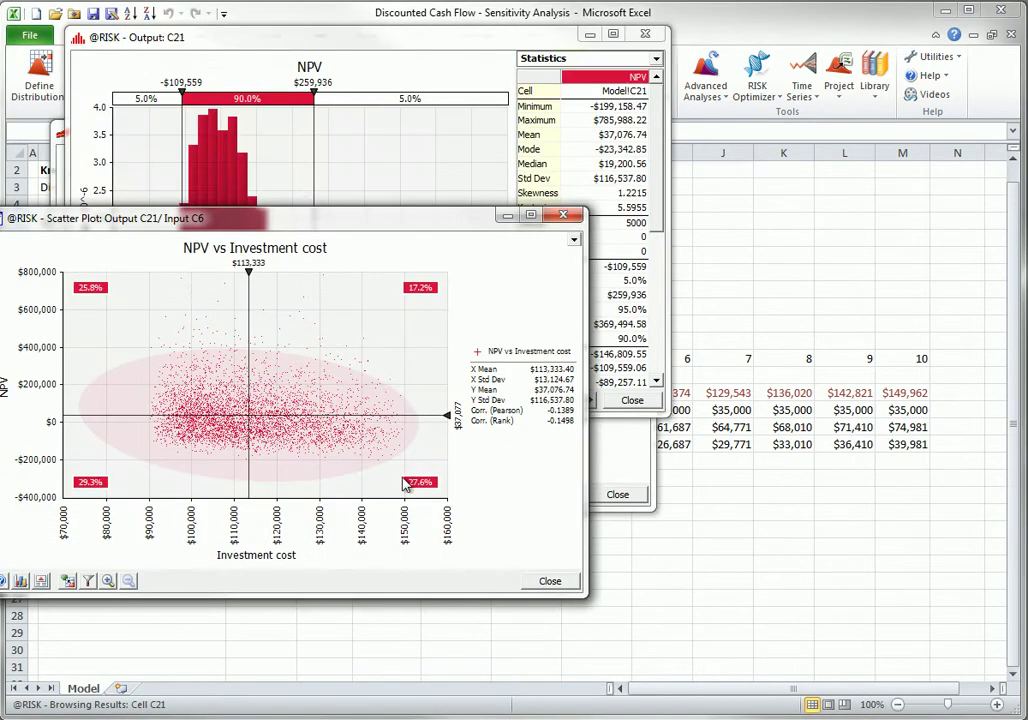
drag(301, 217, 403, 191)
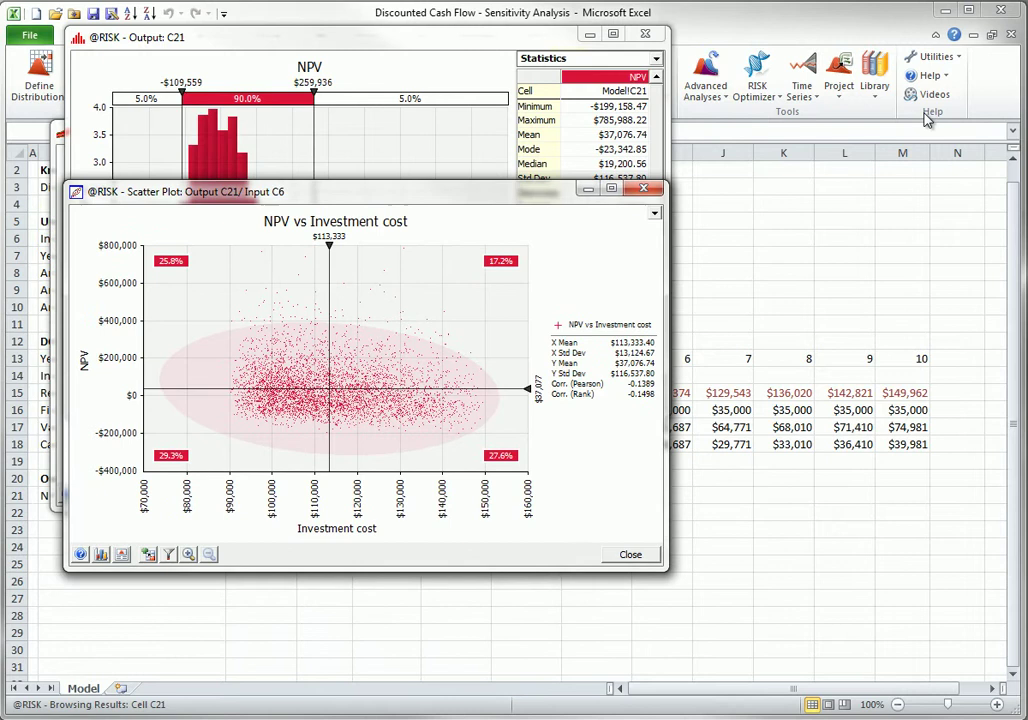
click(953, 60)
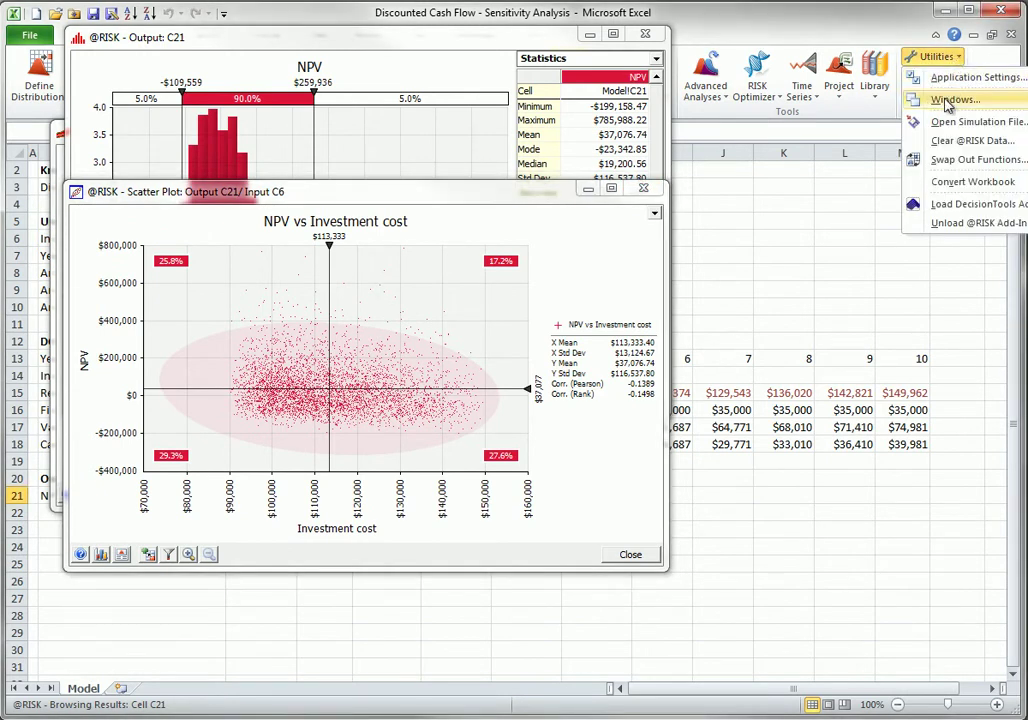
click(950, 99)
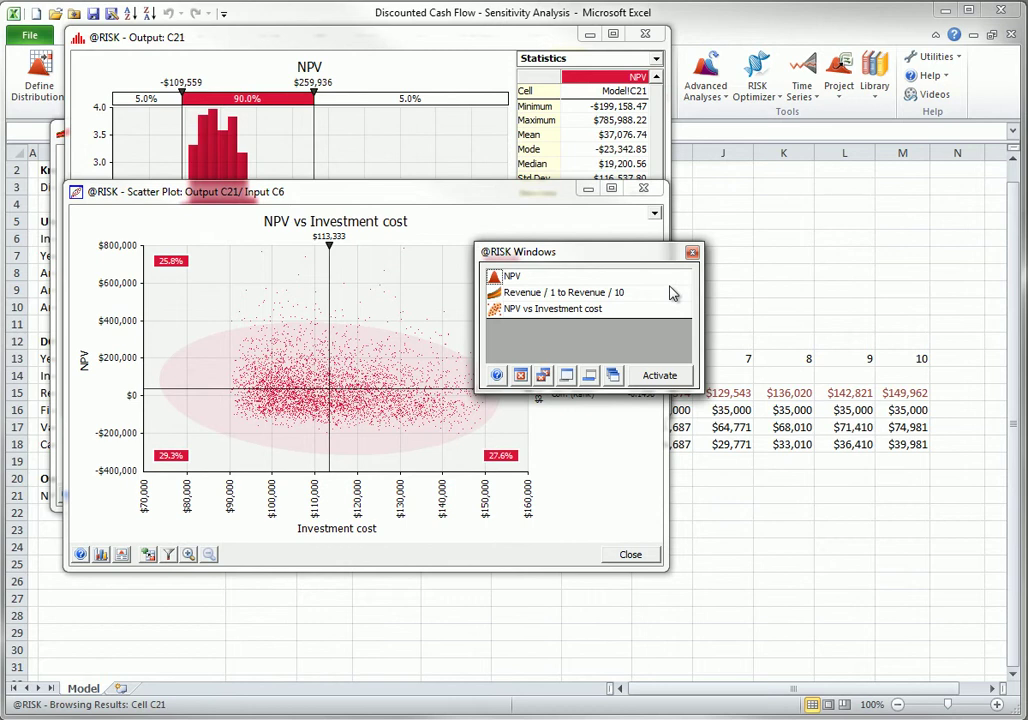
click(510, 279)
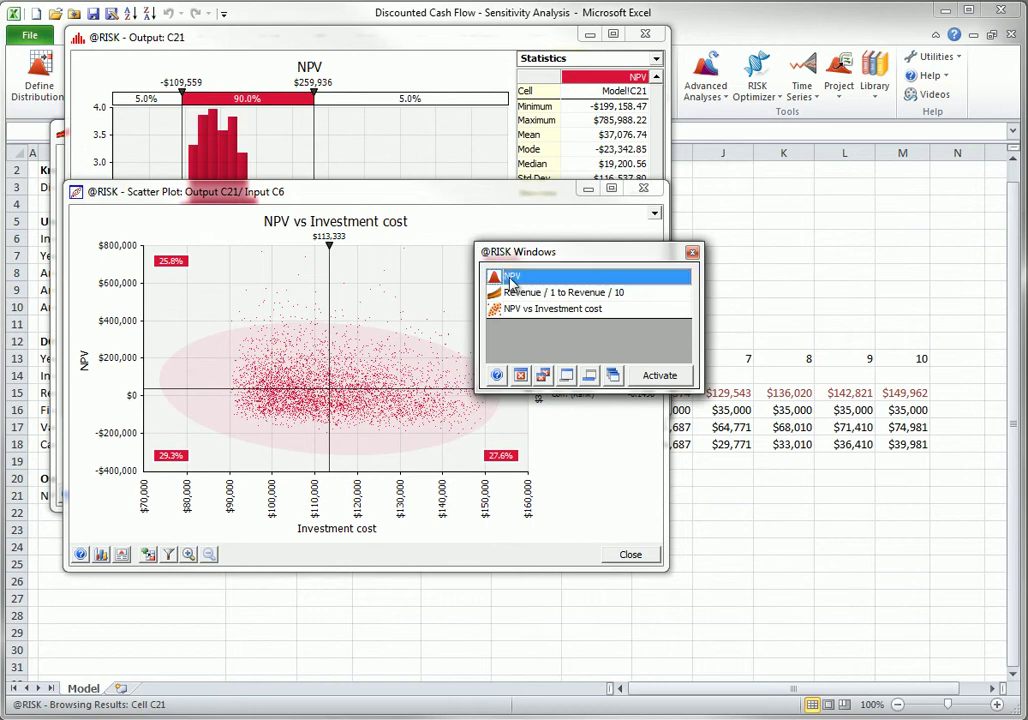
click(659, 376)
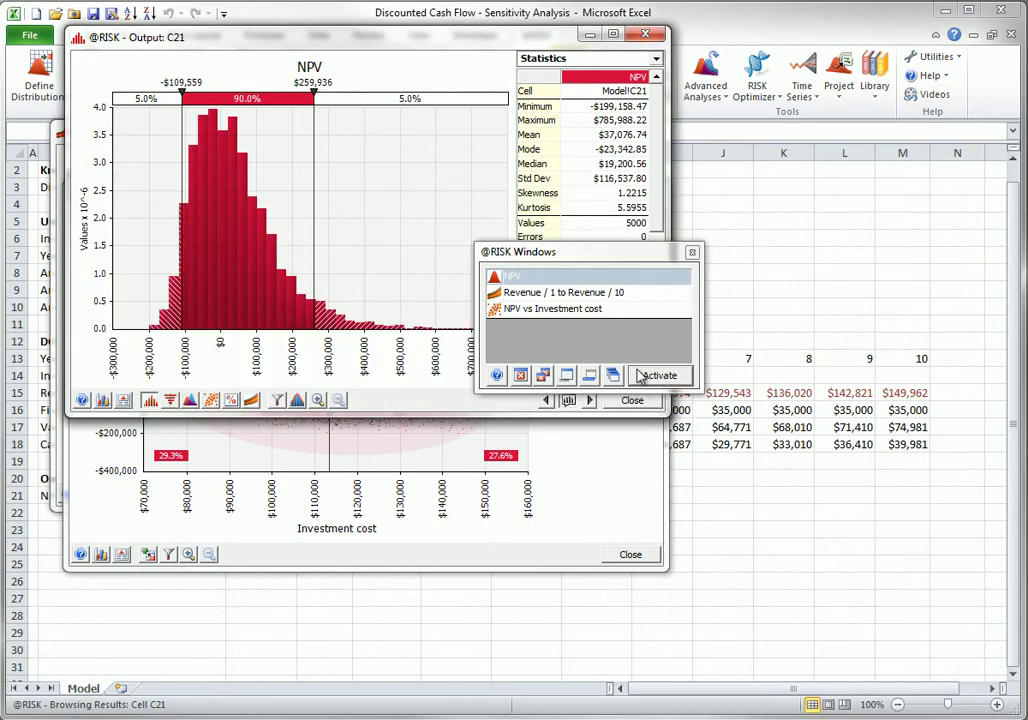
click(541, 376)
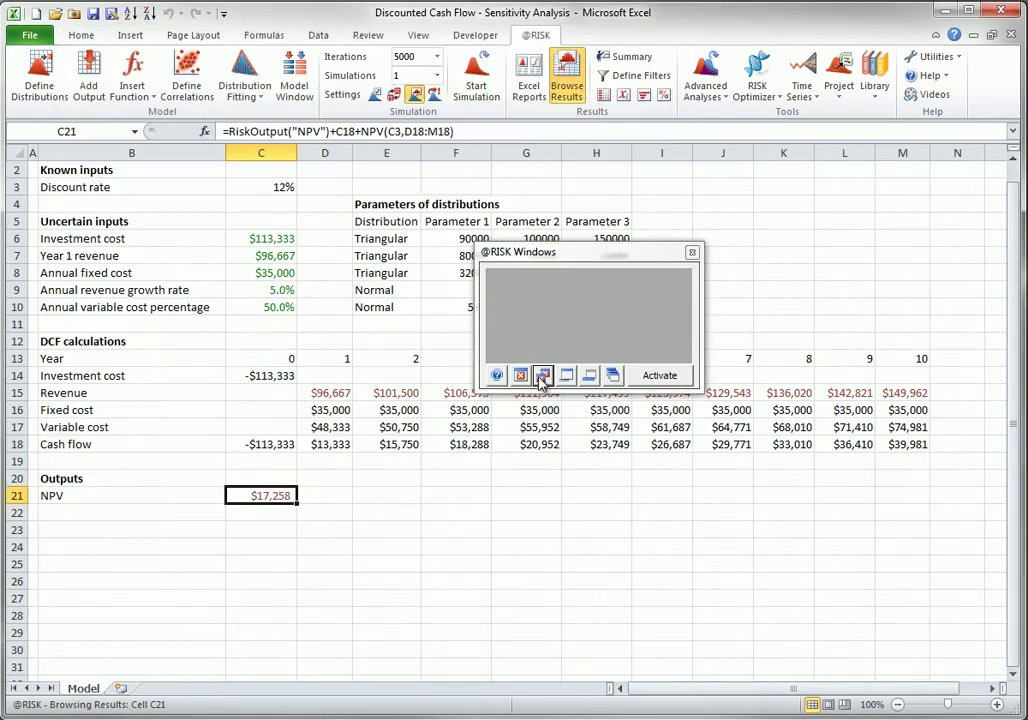
click(693, 255)
click(938, 57)
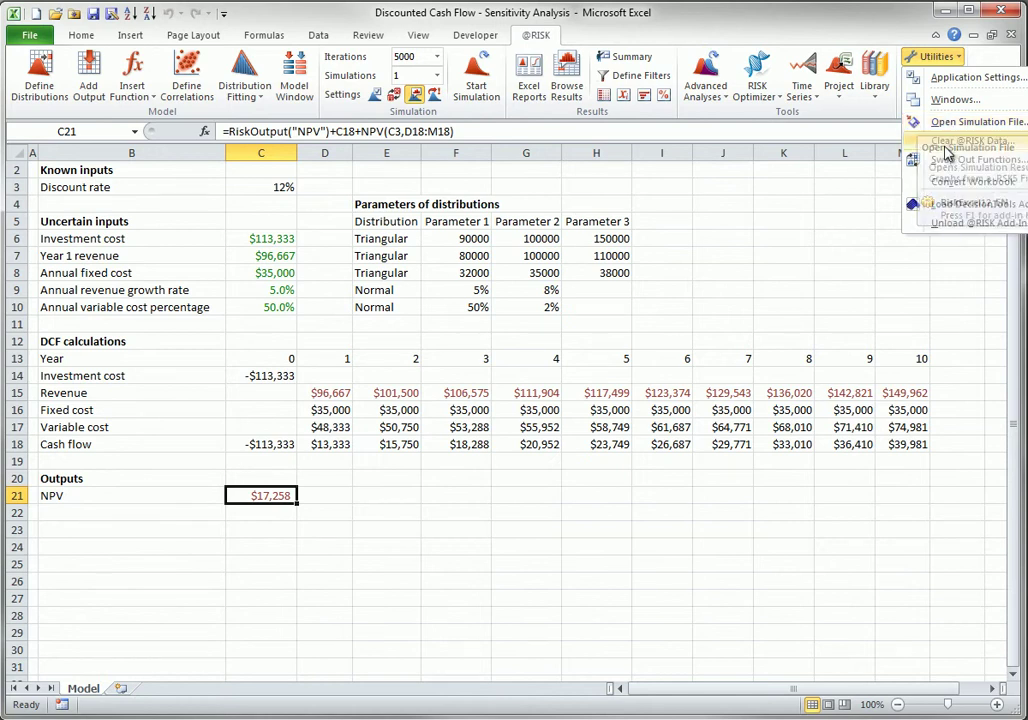
click(946, 142)
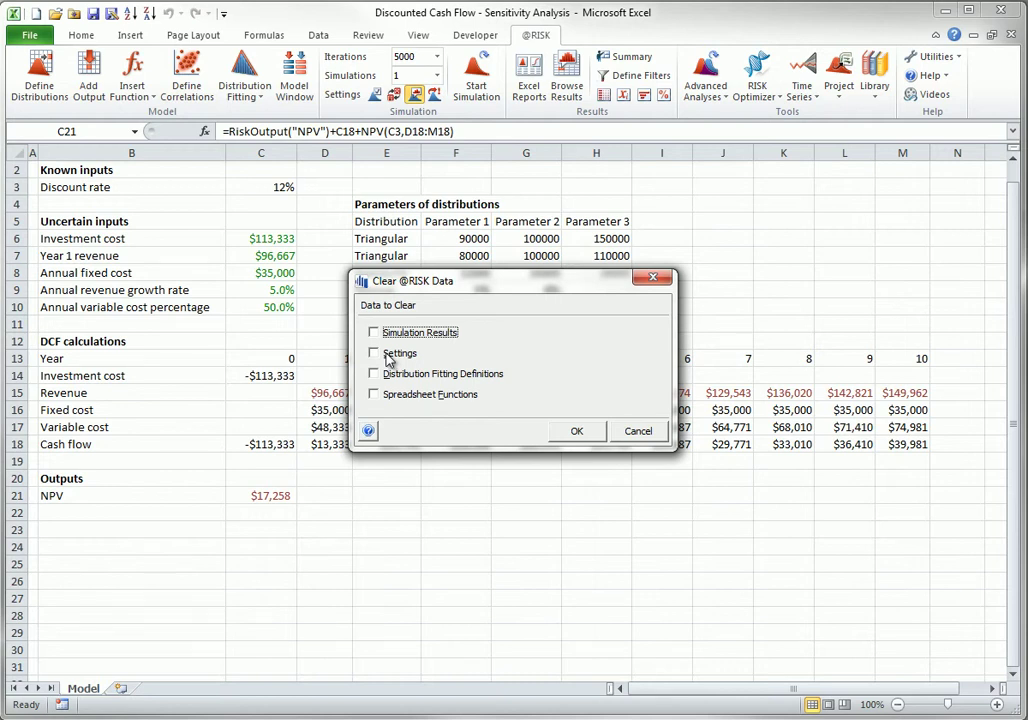
click(373, 333)
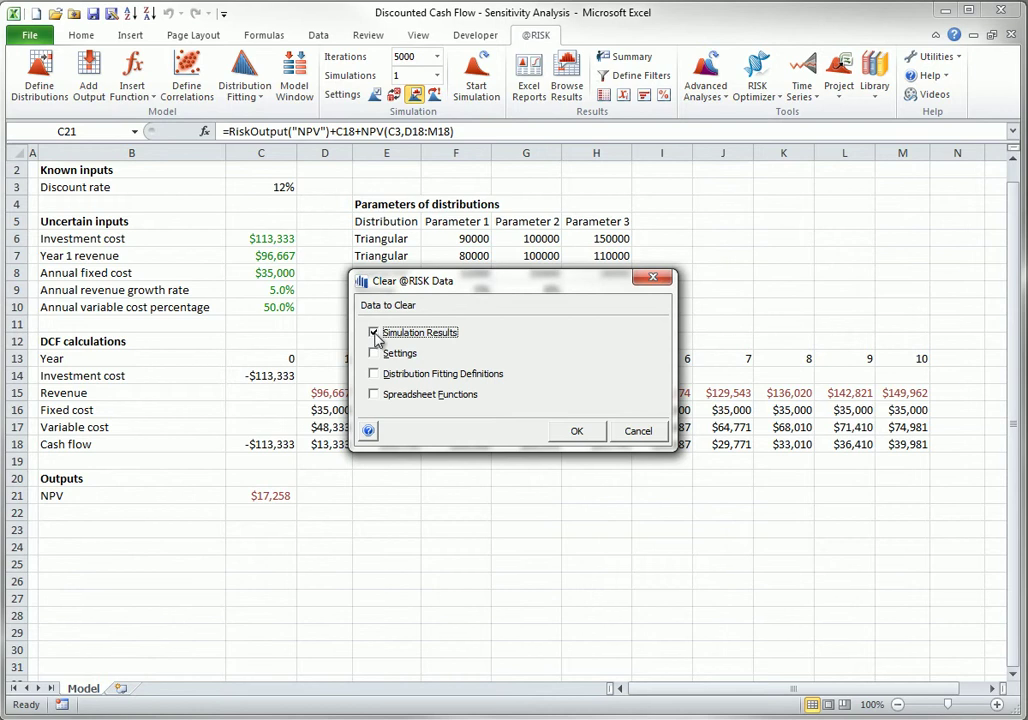
click(578, 432)
click(366, 405)
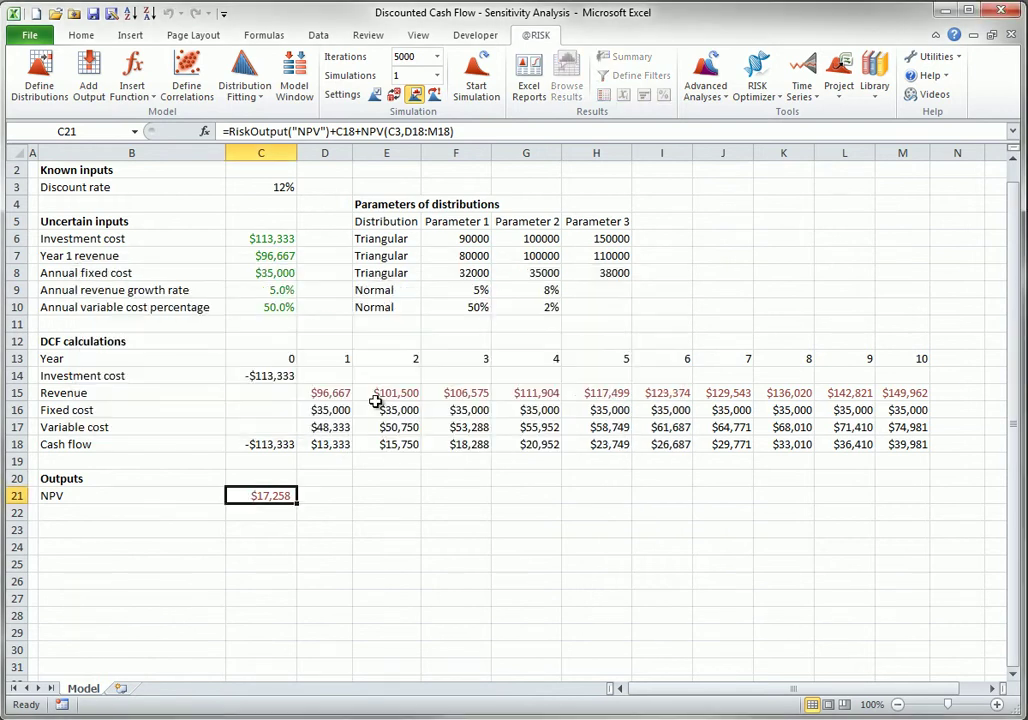
click(955, 59)
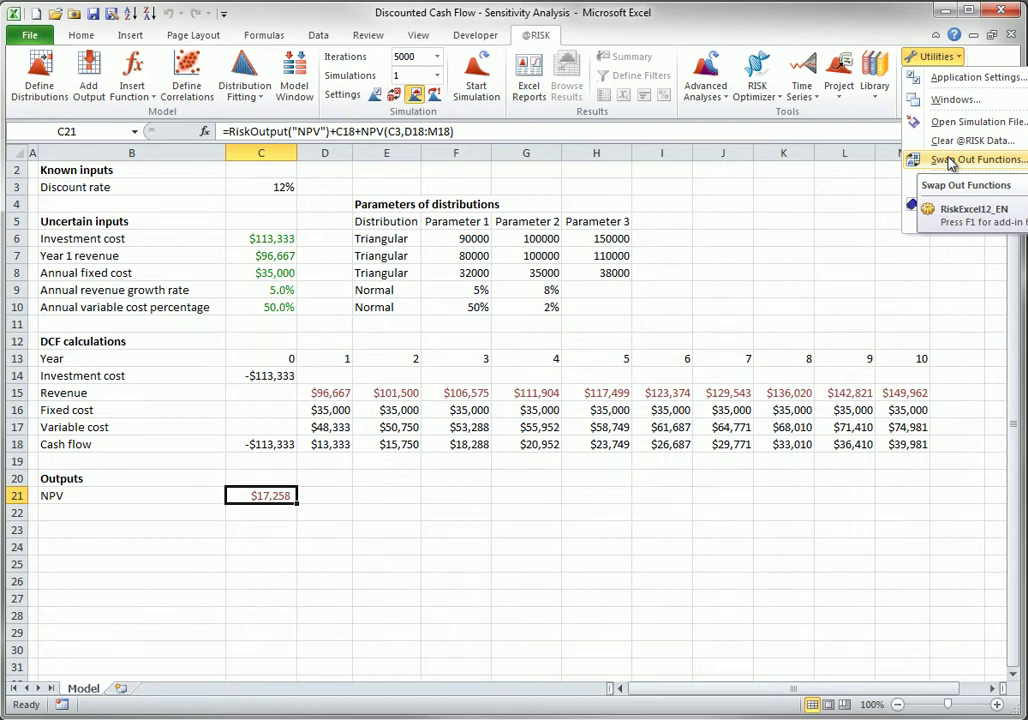
click(950, 162)
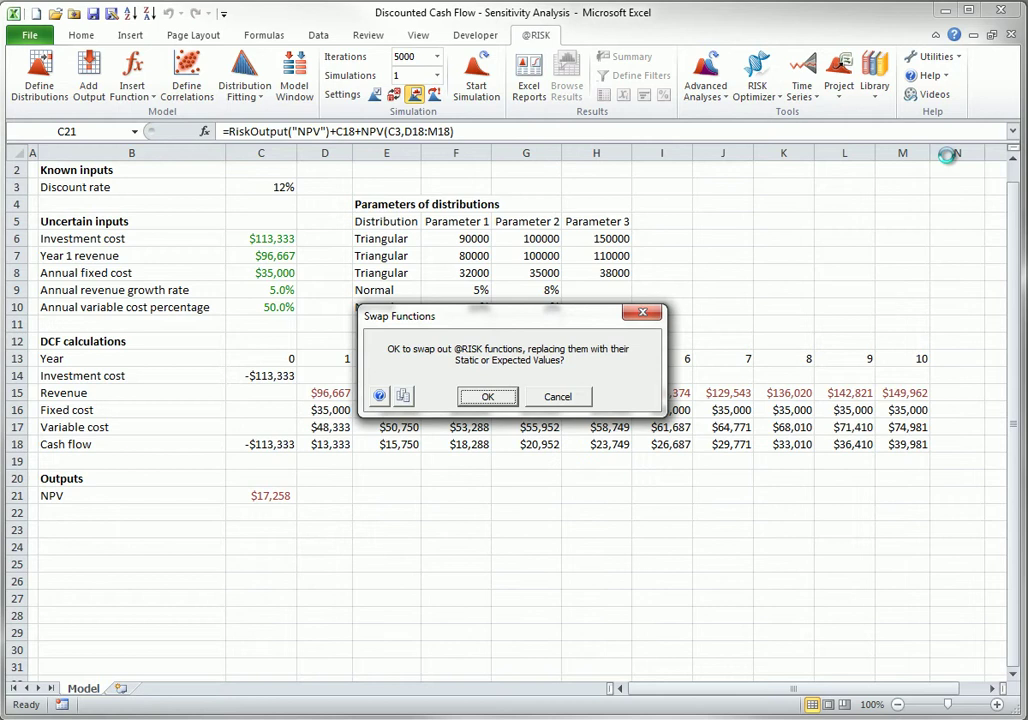
click(487, 396)
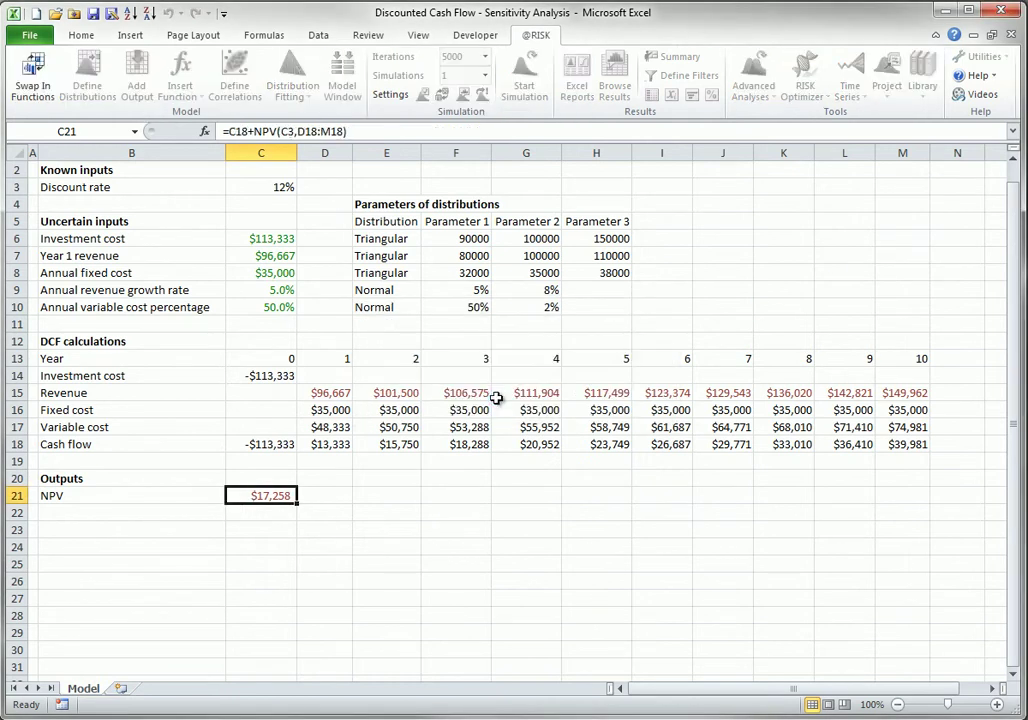
click(265, 238)
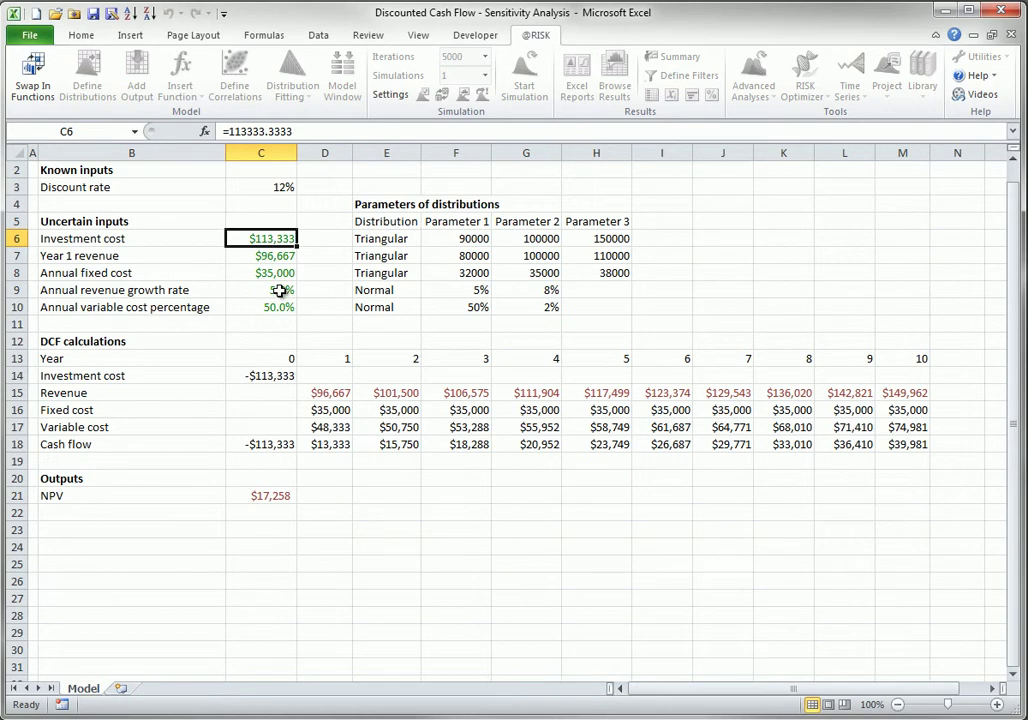
click(268, 496)
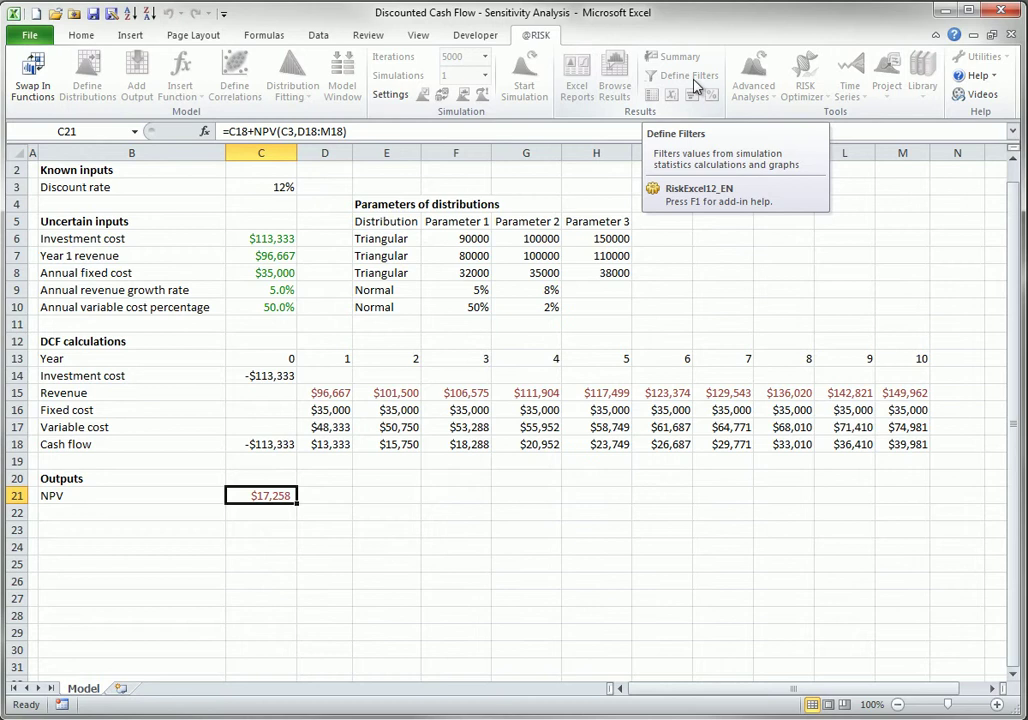
click(33, 80)
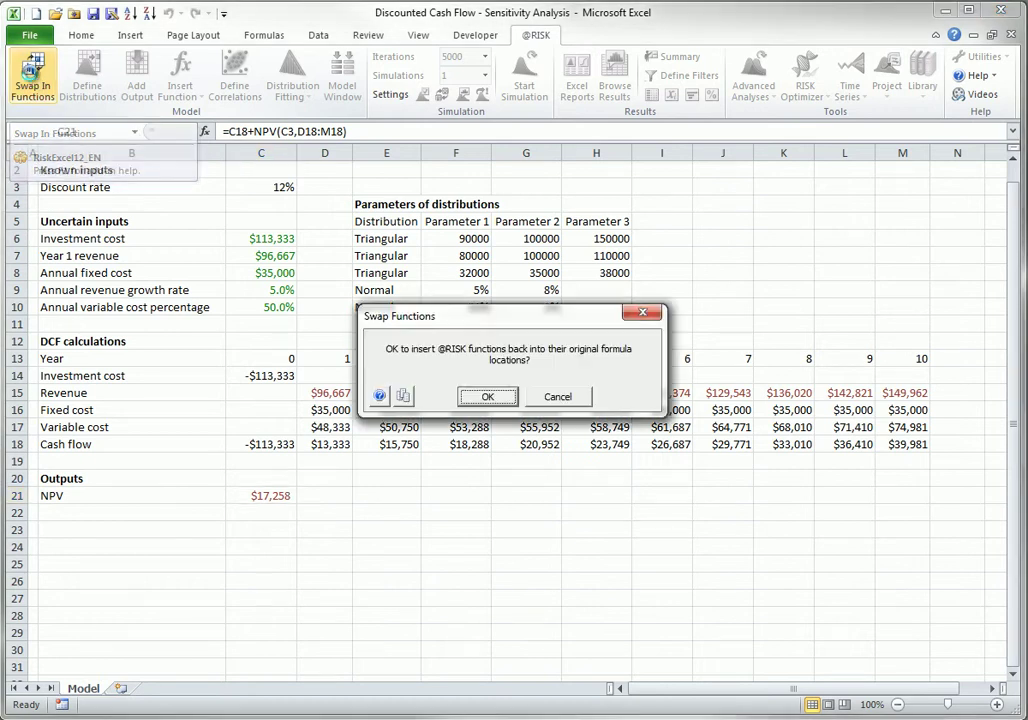
click(489, 399)
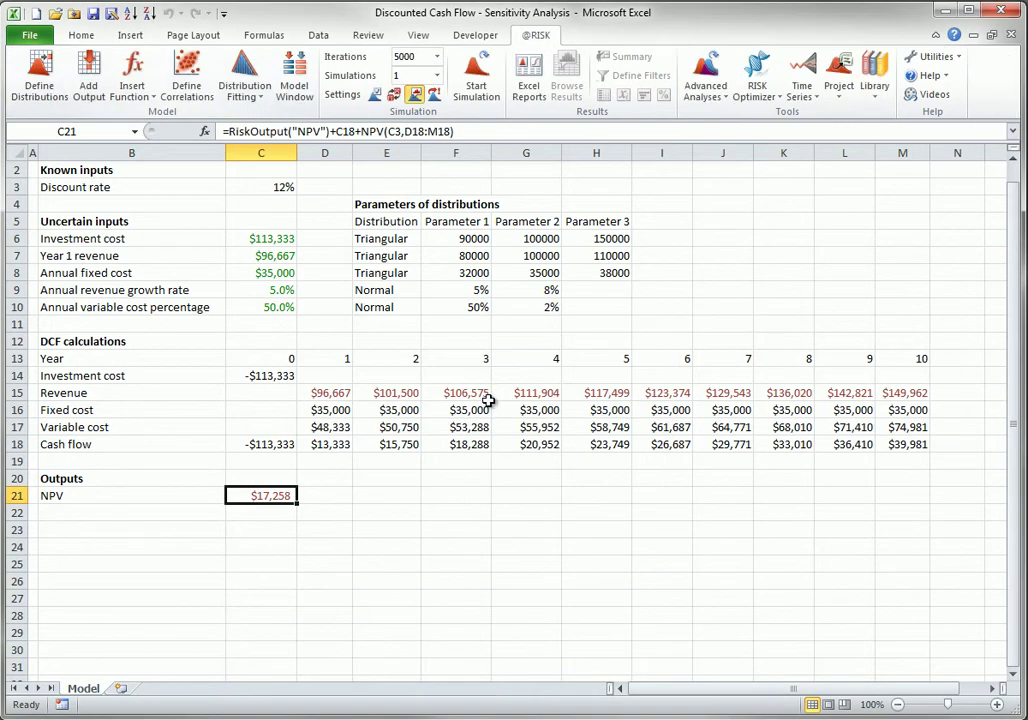
click(259, 237)
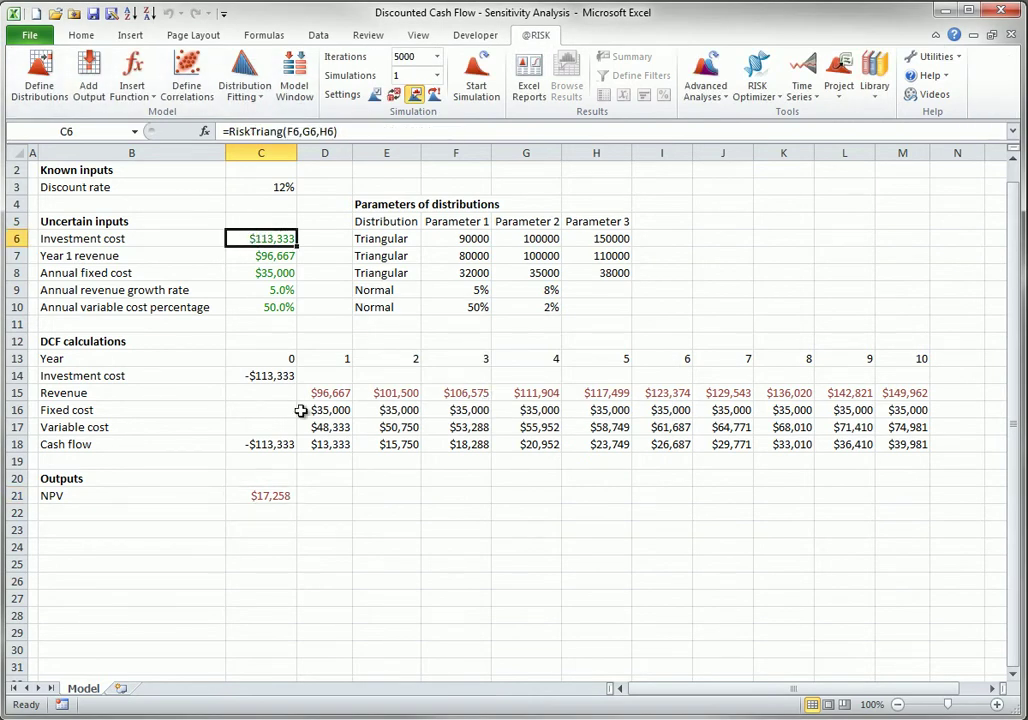
click(258, 495)
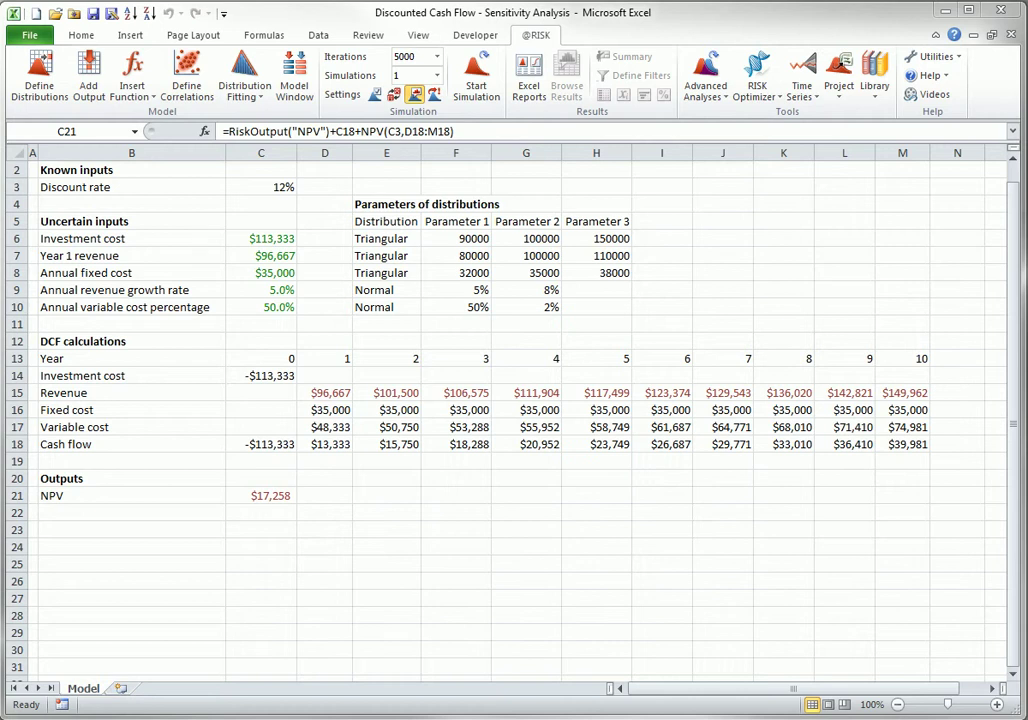
click(956, 58)
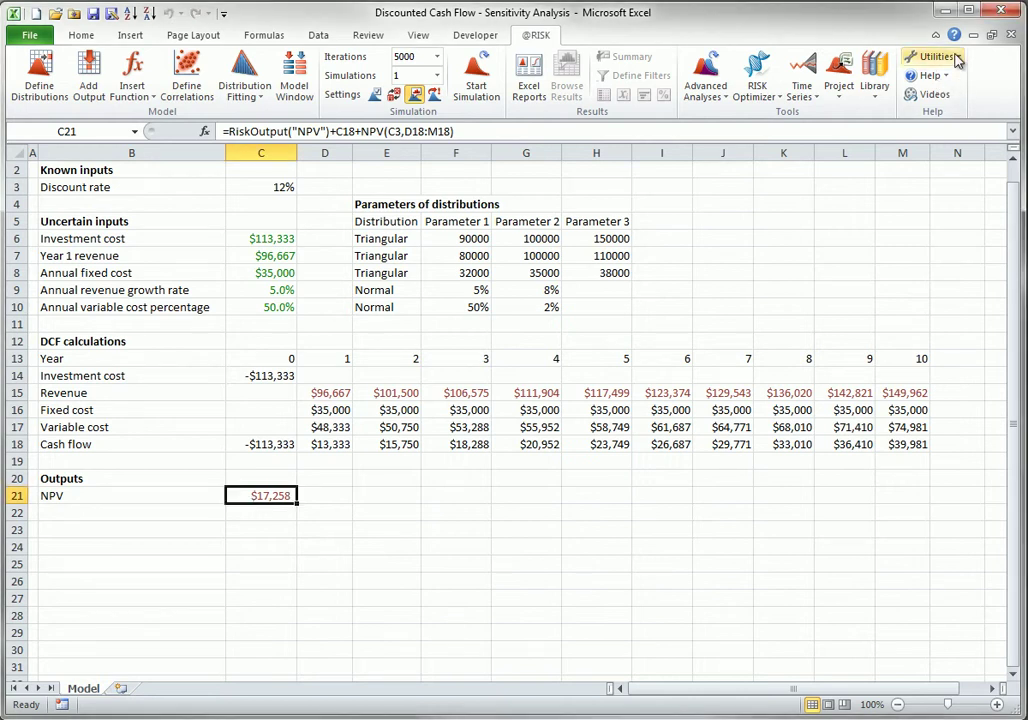
click(956, 58)
mouse_move(958, 186)
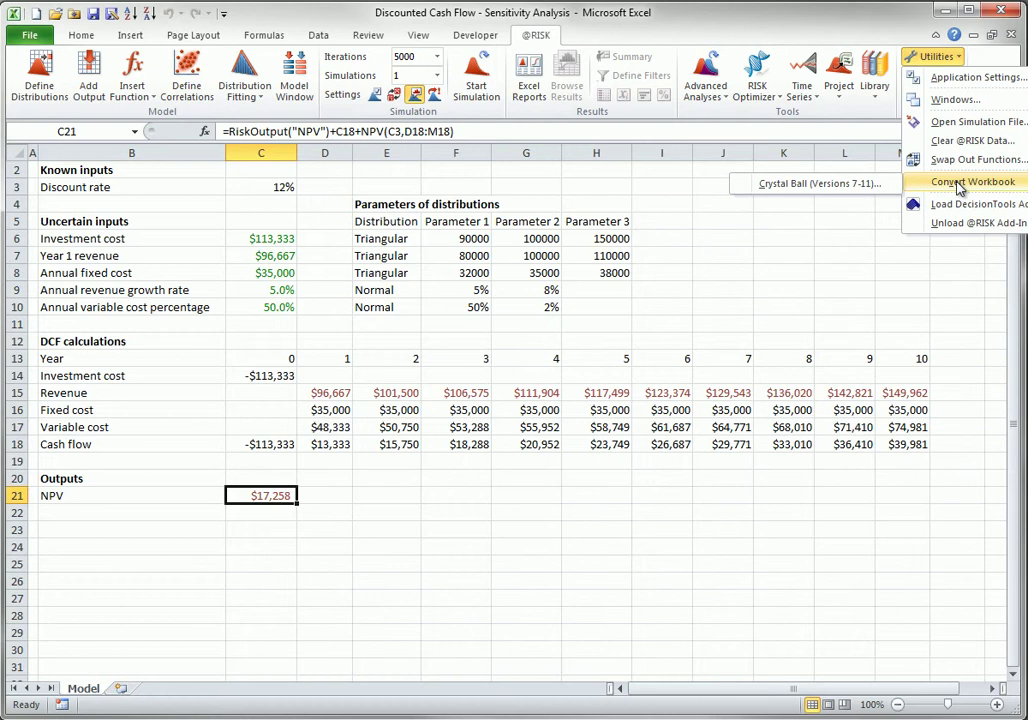